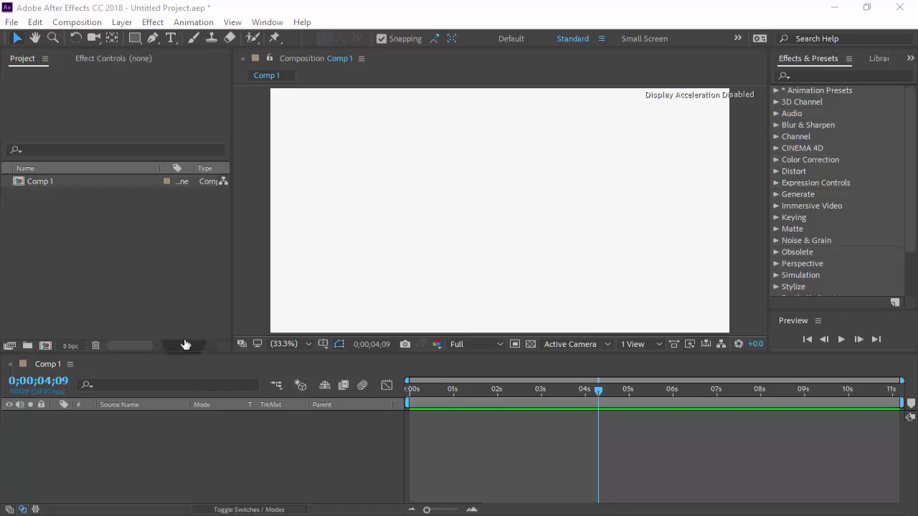
Create a new shape layer in Comp 1 and add an ellipse path to it
right_click(165, 452)
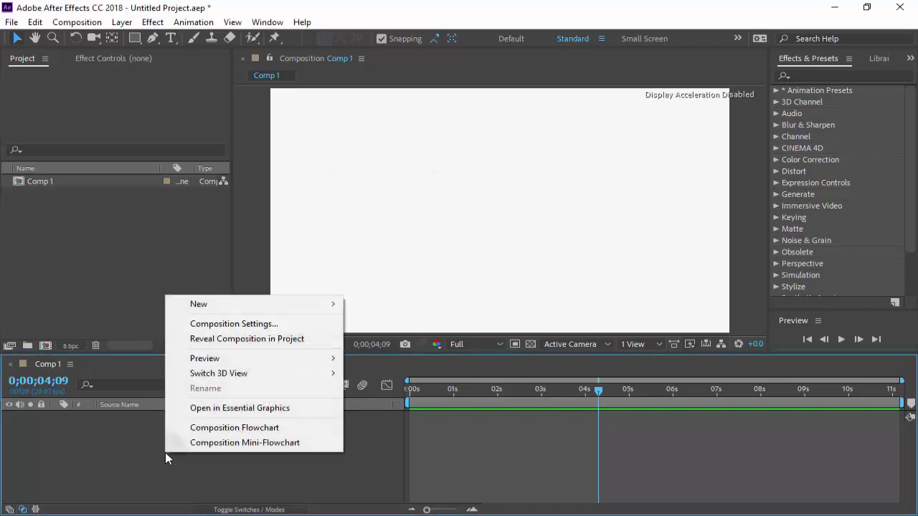
mouse_move(256, 303)
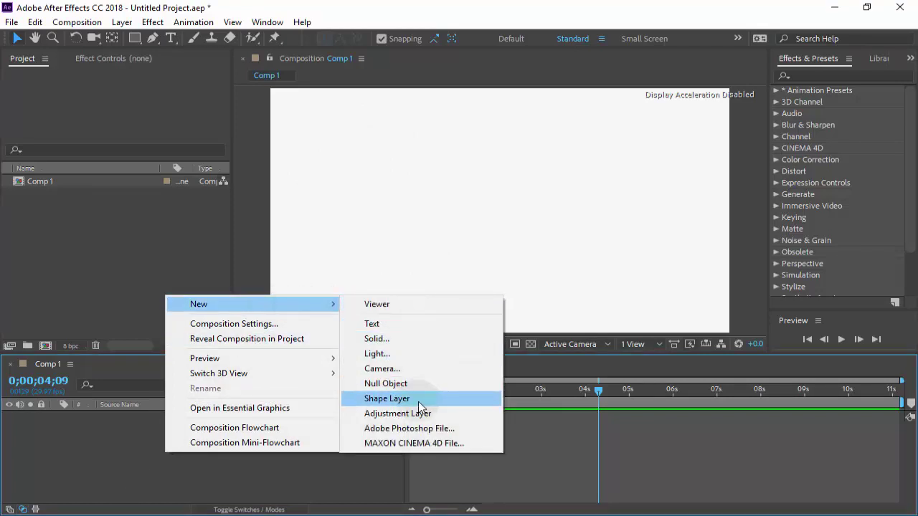
left_click(418, 401)
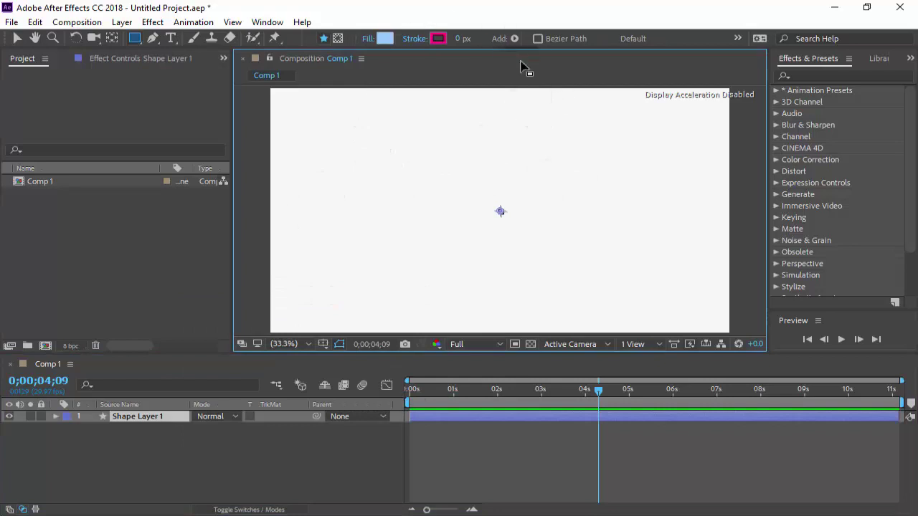
left_click(513, 38)
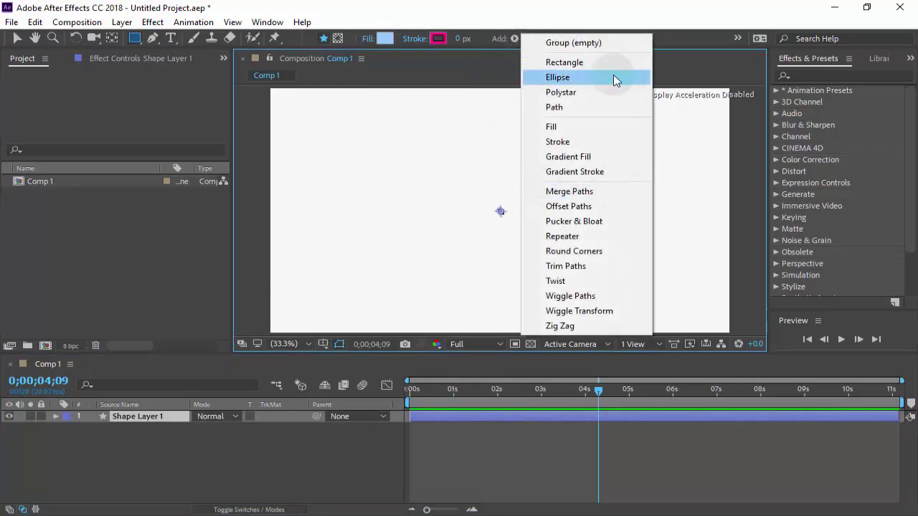
left_click(614, 76)
Set the ellipse path's size to 575 by 575 and add a solid fill to the shape layer
left_click(81, 439)
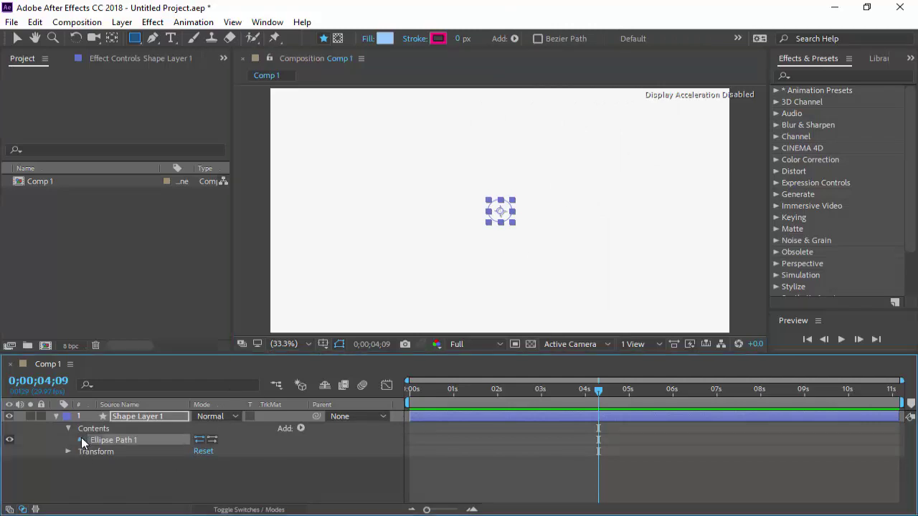
left_click(271, 456)
left_click_drag(271, 455, 584, 467)
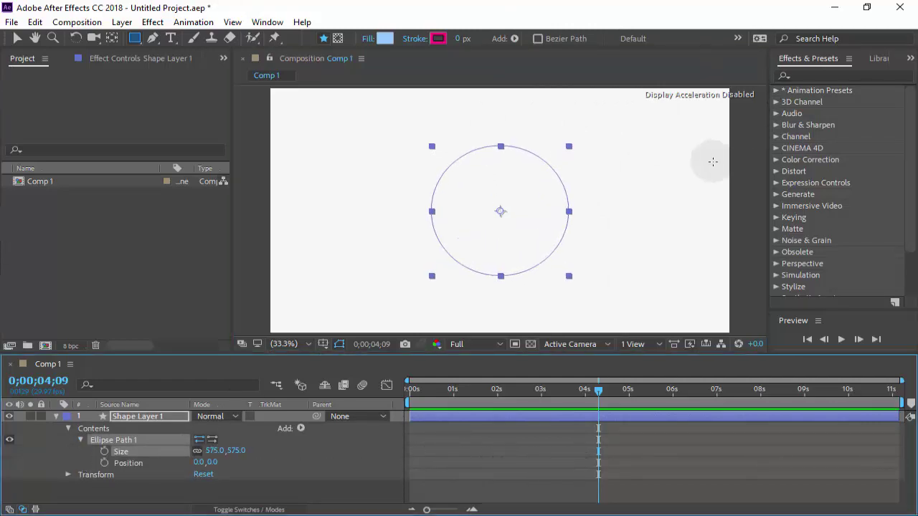
left_click(513, 39)
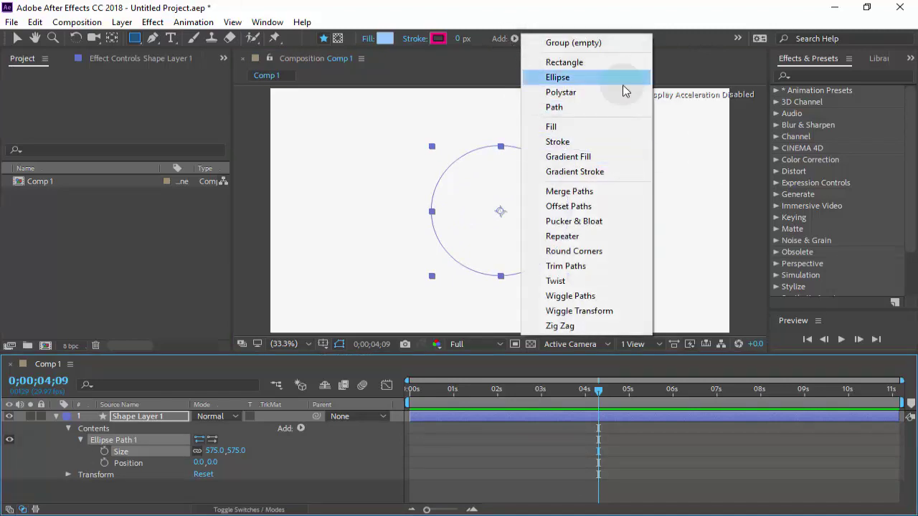
left_click(573, 128)
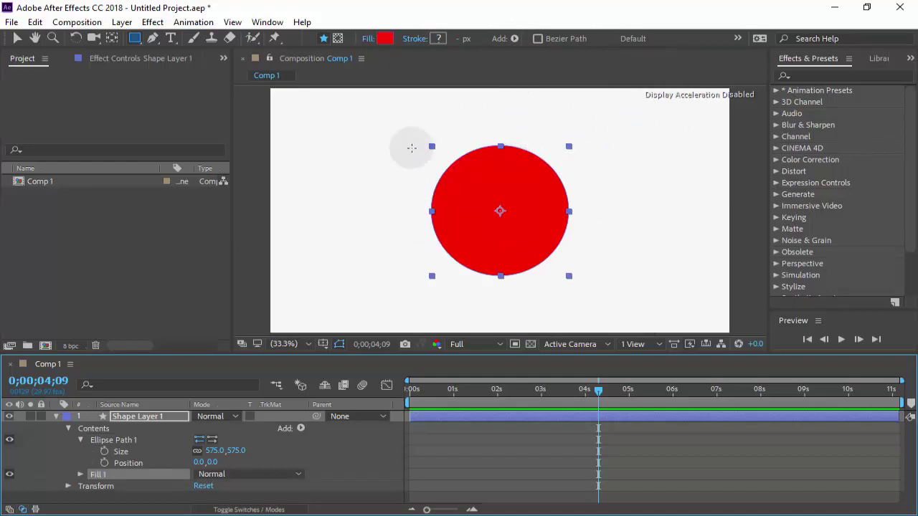
Try deleting the shape layer and drawing an ellipse directly in the composition with the Ellipse tool
left_click(514, 39)
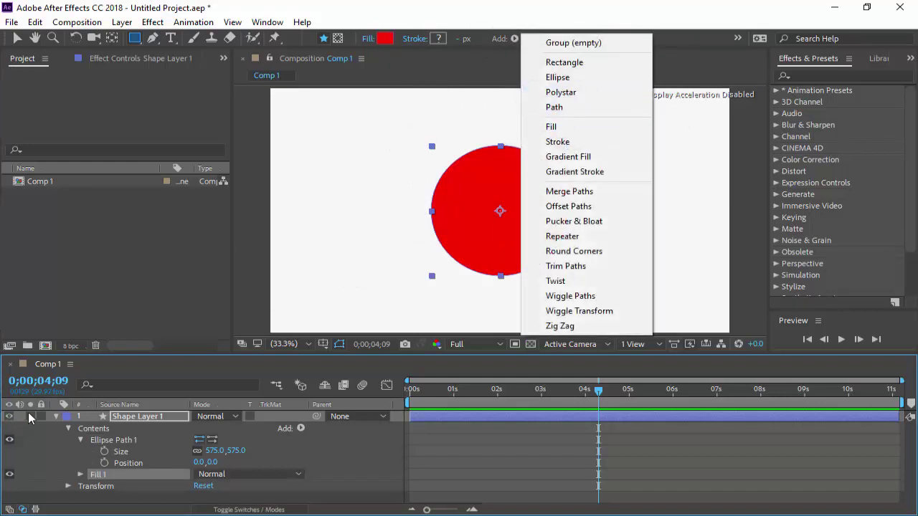
left_click(122, 422)
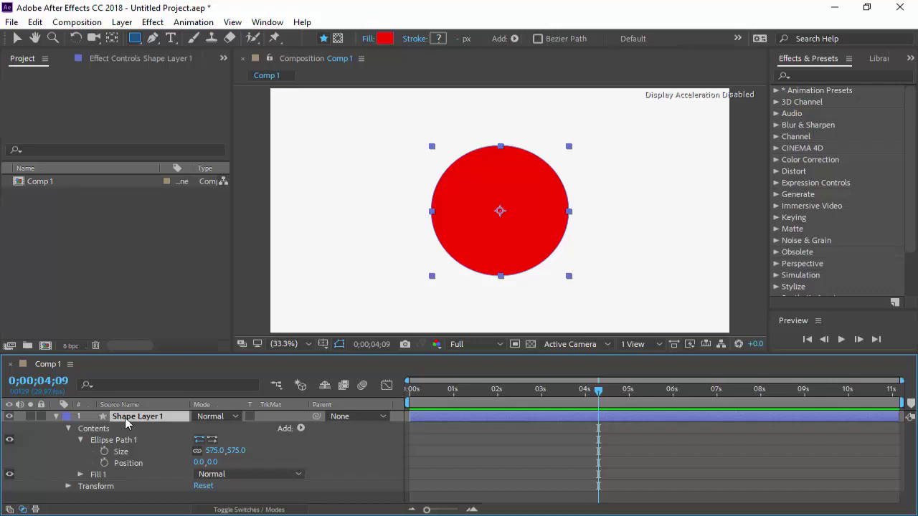
key("Delete")
left_click(134, 39)
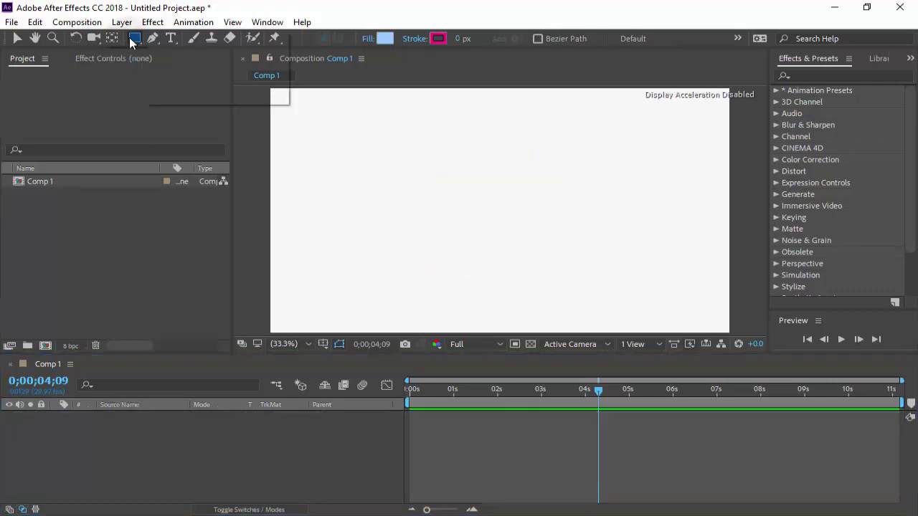
left_click_drag(129, 42, 188, 66)
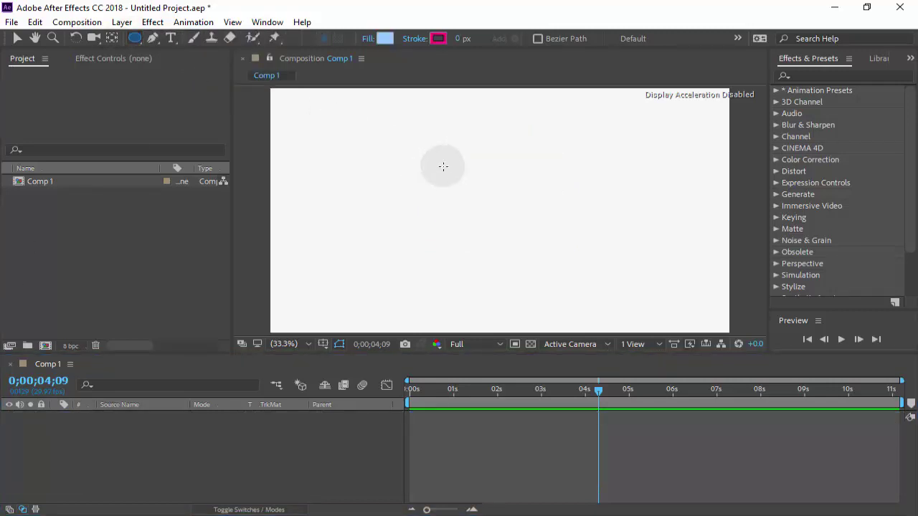
left_click_drag(443, 166, 512, 184)
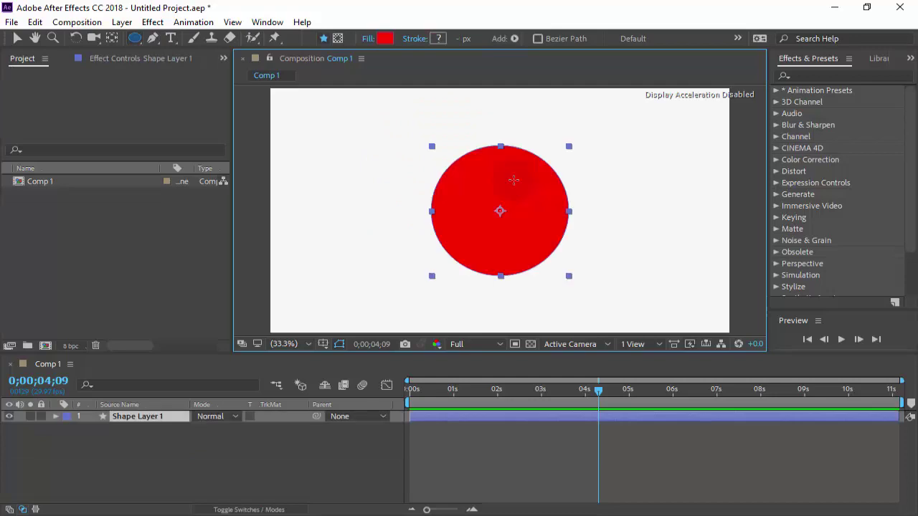
Switch to the Selection tool, select Shape Layer 1 and expand its contents
left_click(16, 38)
left_click(147, 443)
left_click(148, 420)
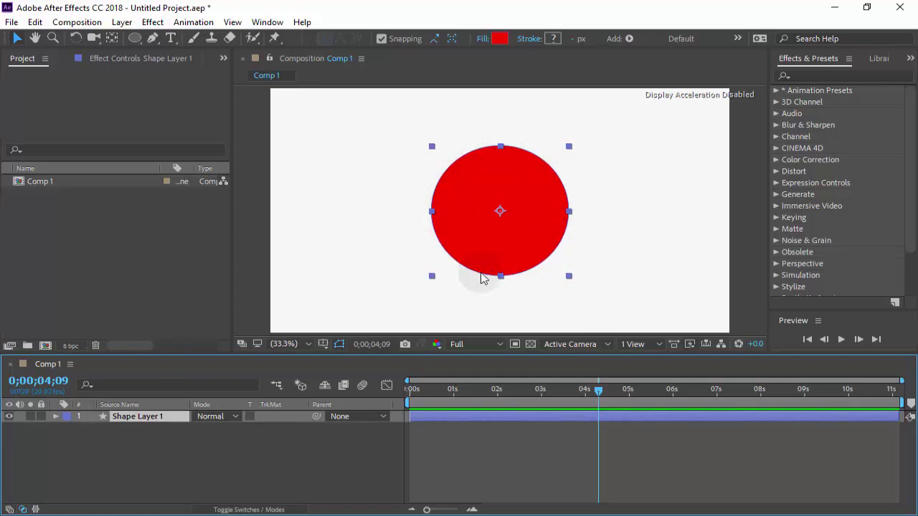
left_click(56, 417)
left_click(68, 428)
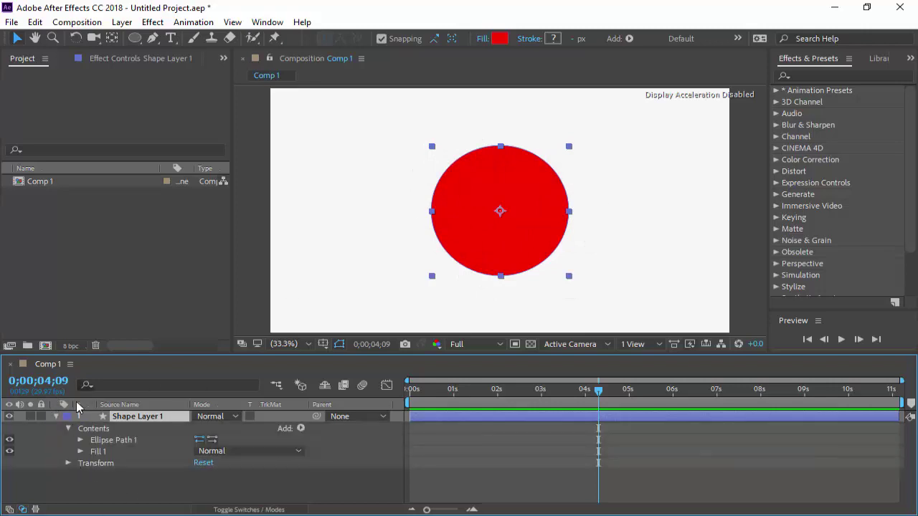
Expand the properties of Fill 1 and examine its available blending modes
left_click(89, 452)
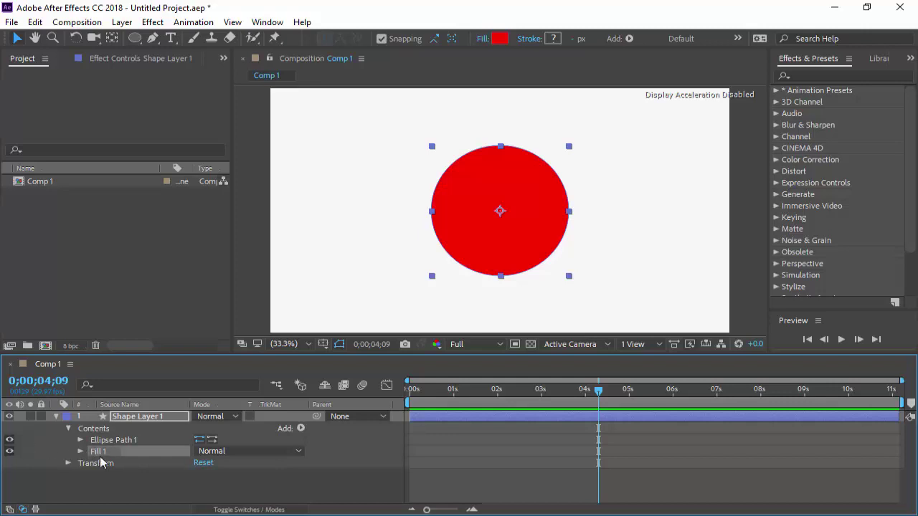
left_click(81, 452)
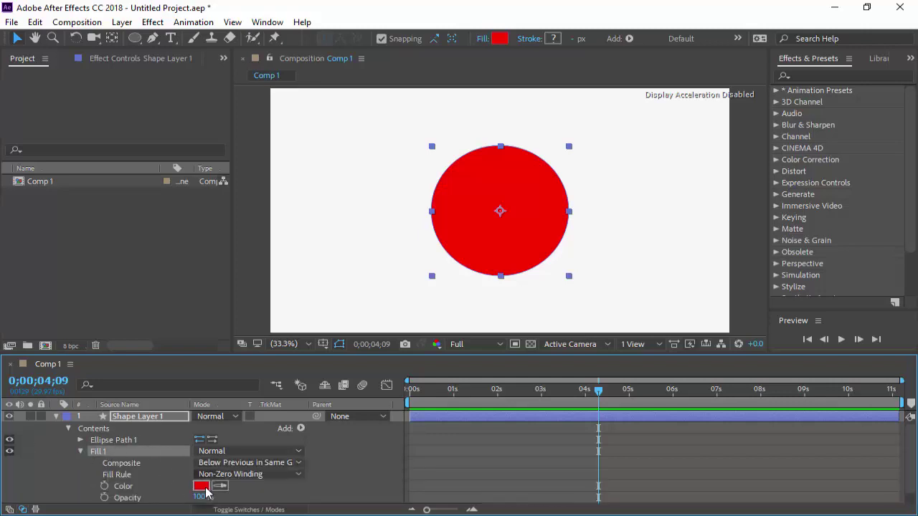
left_click(244, 451)
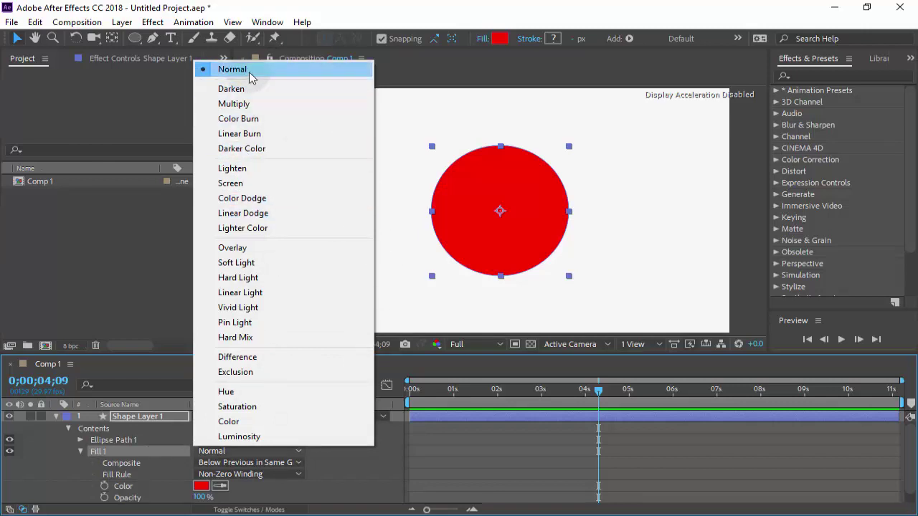
left_click(137, 454)
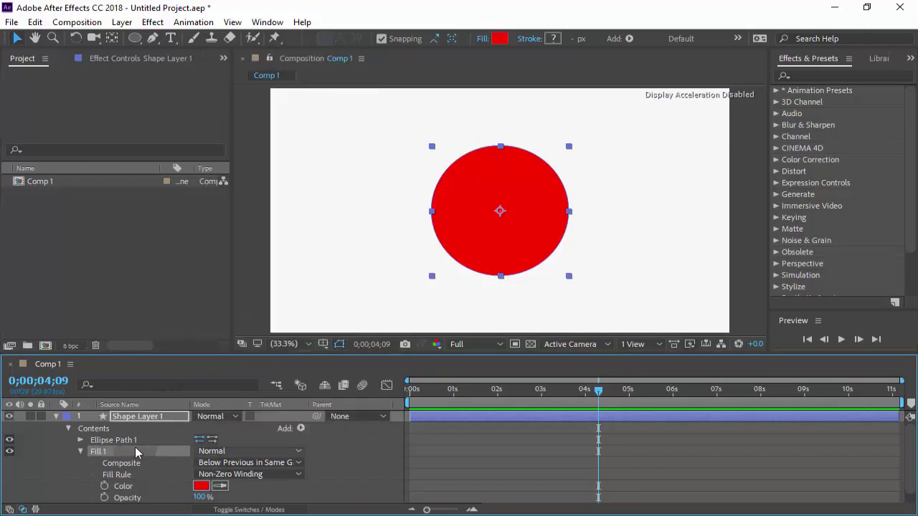
Set the fill's color to light cyan (RGB 128, 255, 255) and its opacity to 43%
left_click(123, 487)
left_click(200, 486)
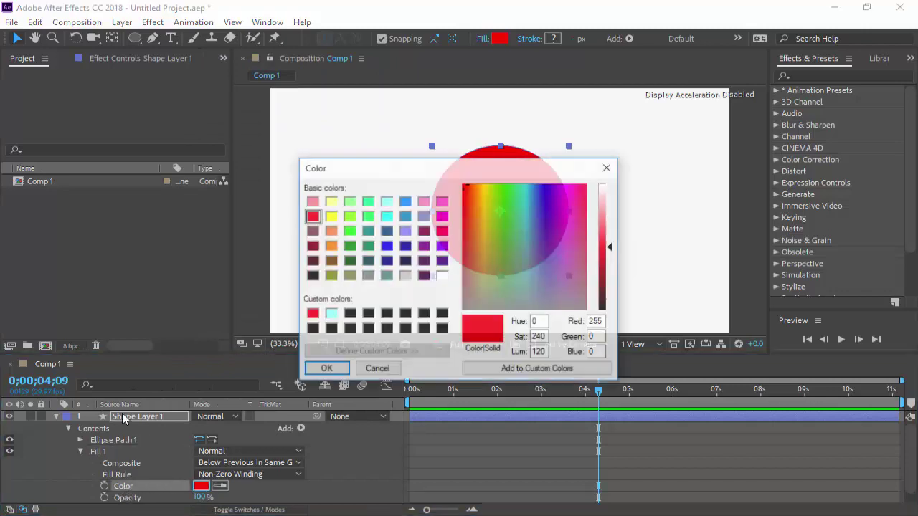
left_click(331, 316)
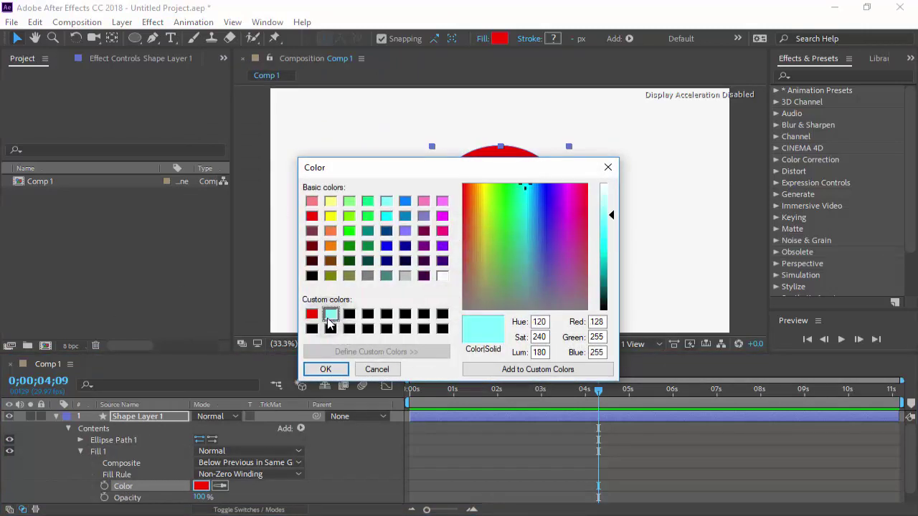
left_click(326, 369)
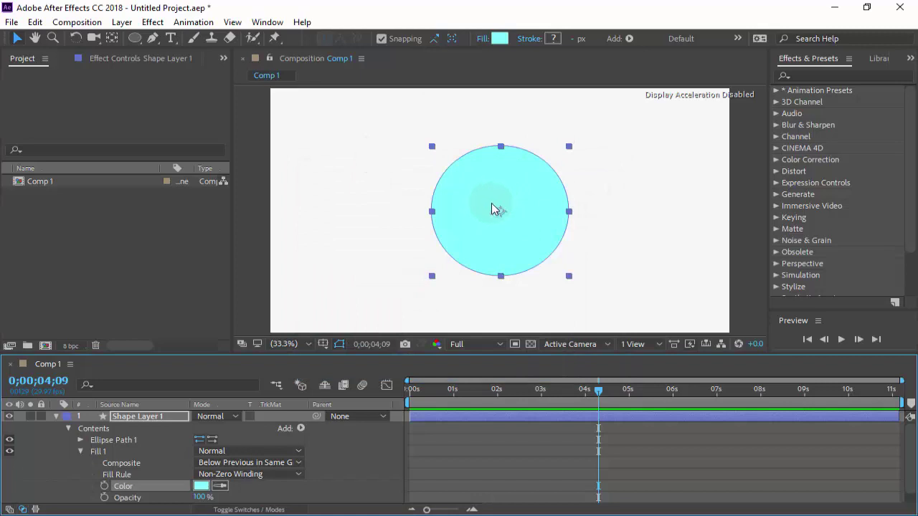
left_click_drag(204, 497, 250, 502)
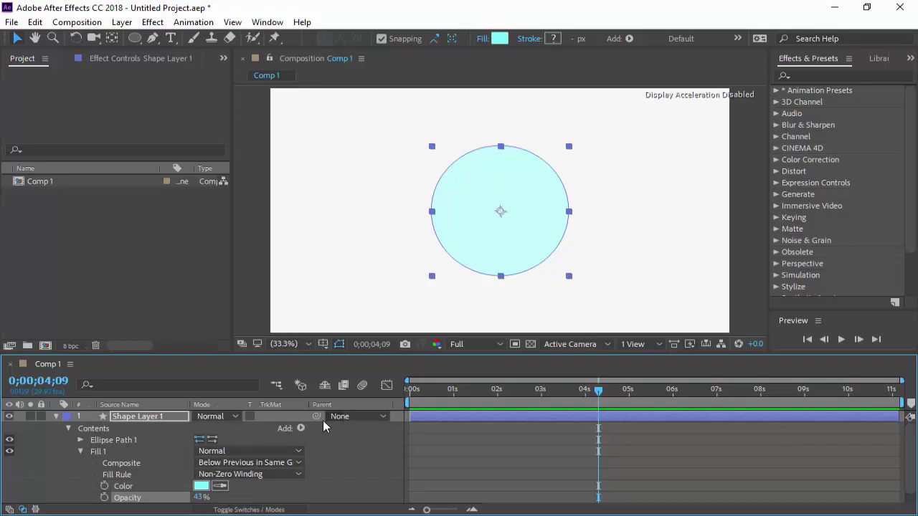
Collapse the fill's properties and add a rectangle path to Shape Layer 1
left_click(80, 452)
left_click(113, 439)
left_click(301, 429)
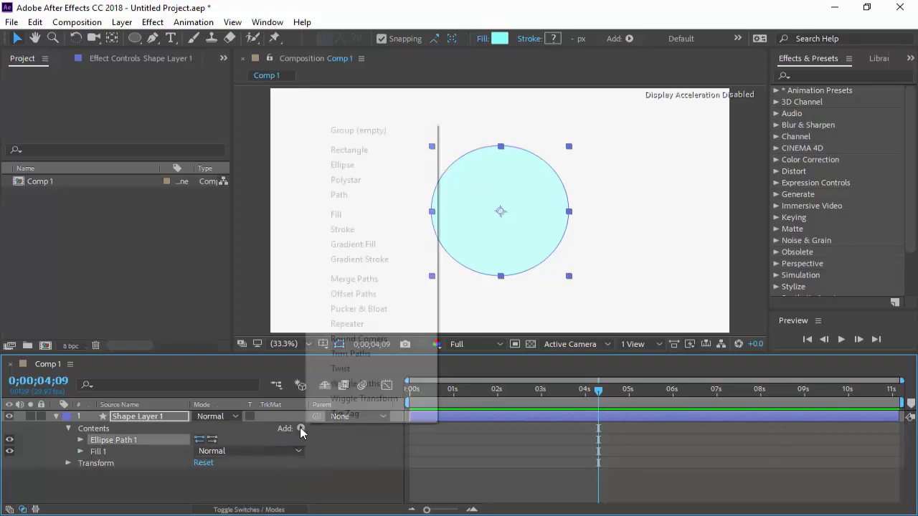
left_click(395, 151)
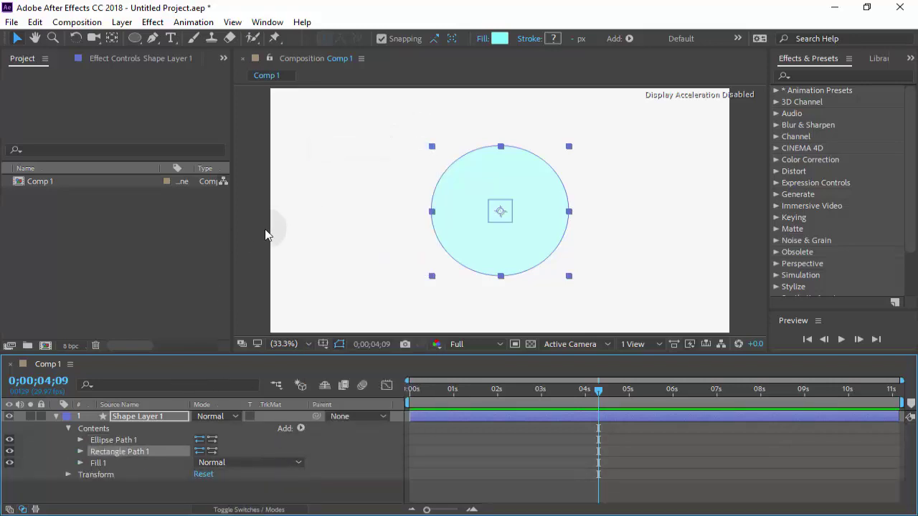
Hide the ellipse path and set the rectangle path's size to 861 by 861
left_click(80, 452)
left_click(9, 440)
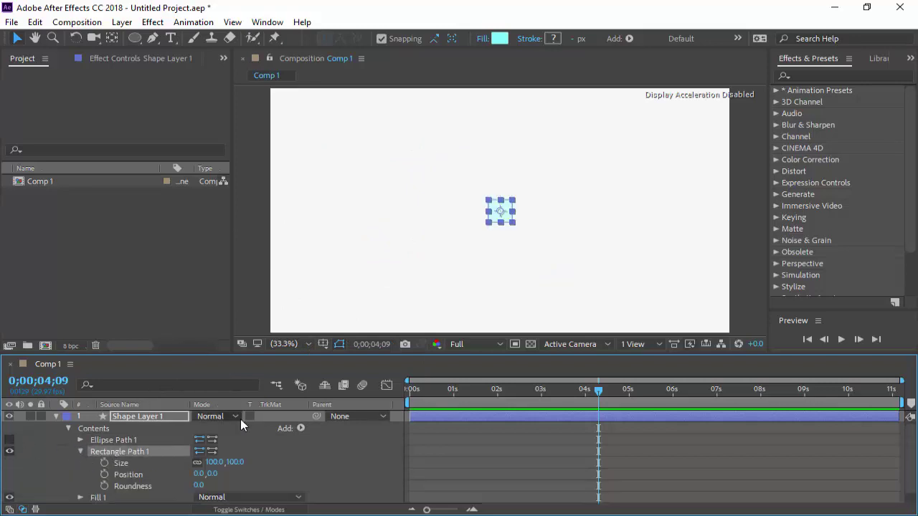
left_click_drag(209, 465, 765, 471)
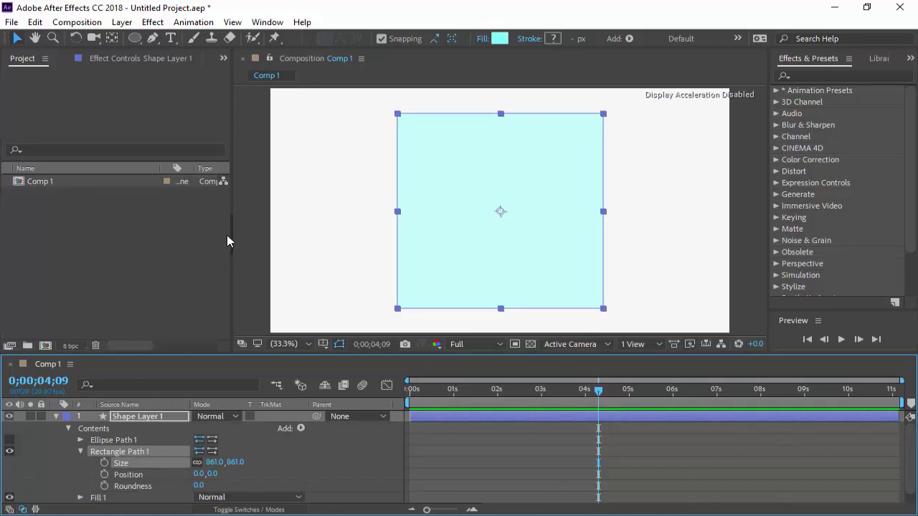
Try adding a gradient fill to the rectangle, and undo it
left_click(301, 429)
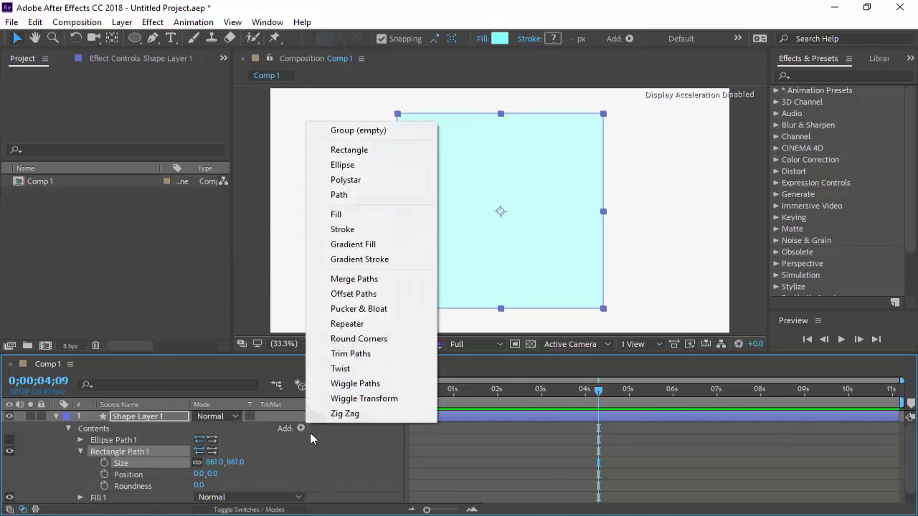
left_click(380, 248)
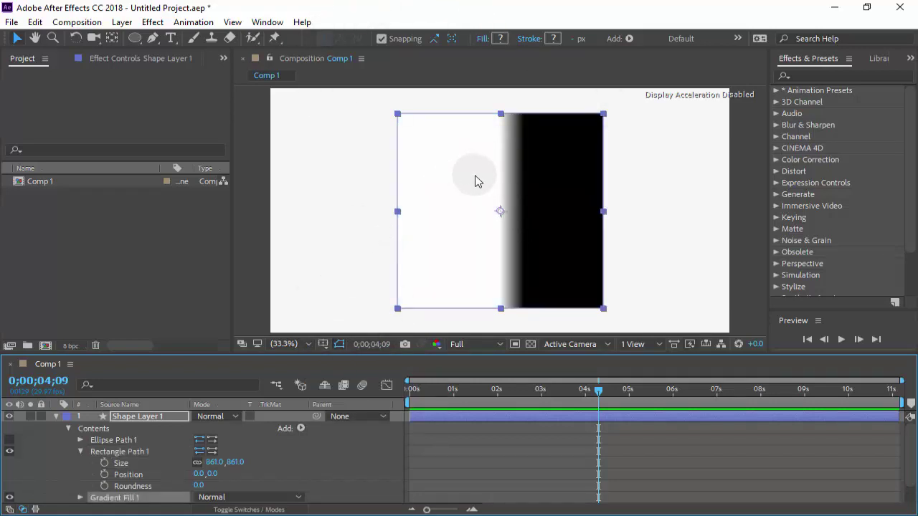
key("ctrl+z")
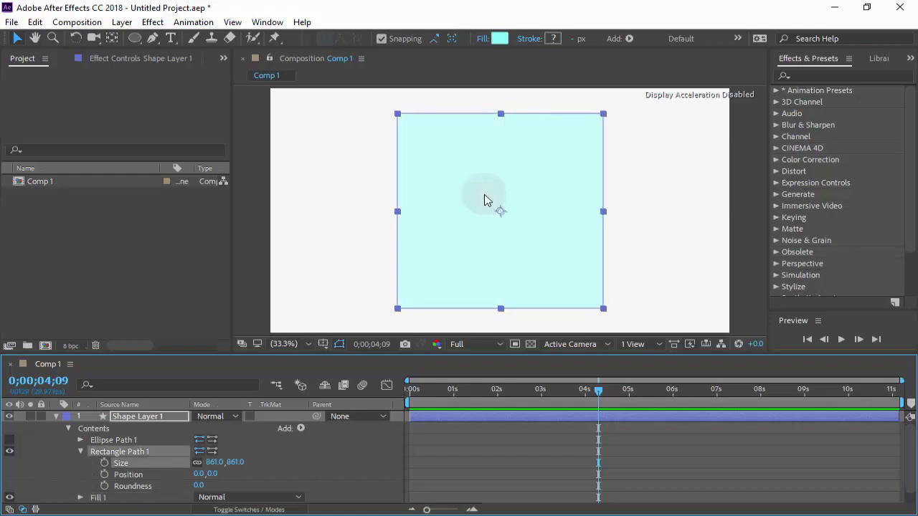
Open the rectangle's fill options and set the fill opacity to 100%, keeping the Normal blending mode
left_click(482, 38)
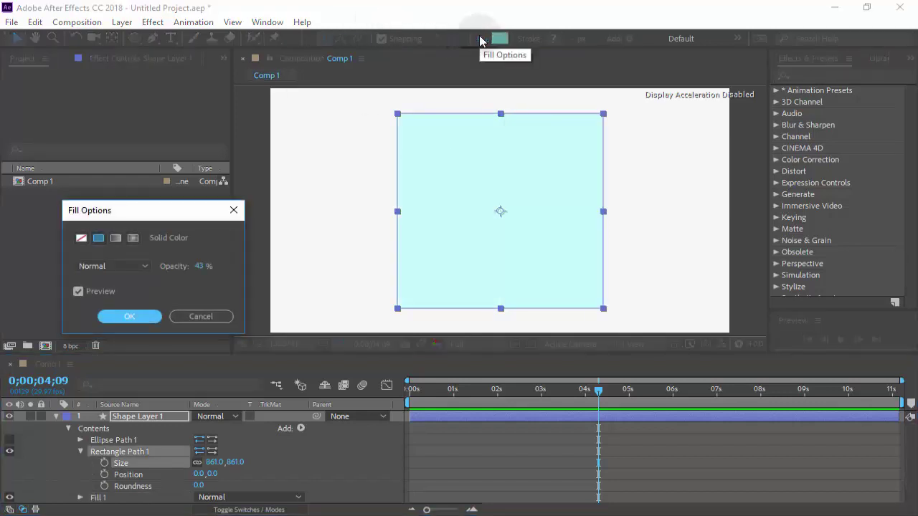
left_click_drag(176, 223, 353, 74)
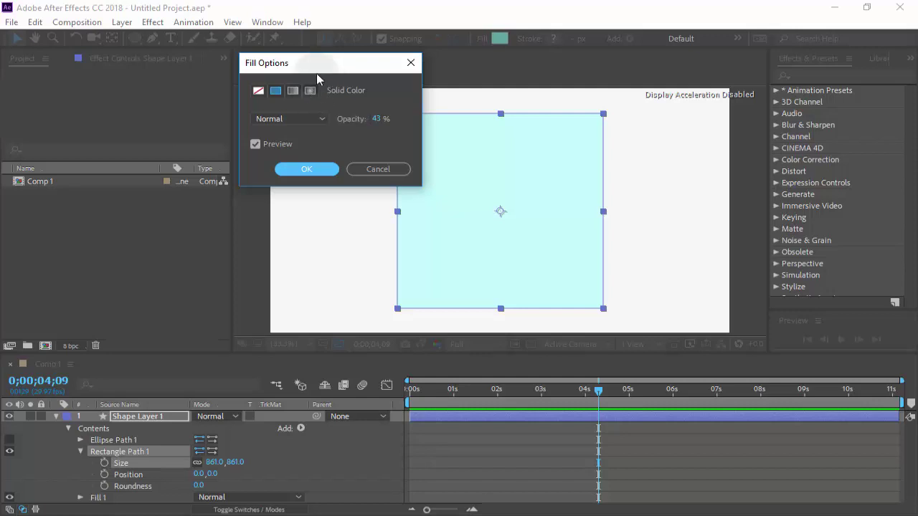
left_click_drag(379, 126, 459, 119)
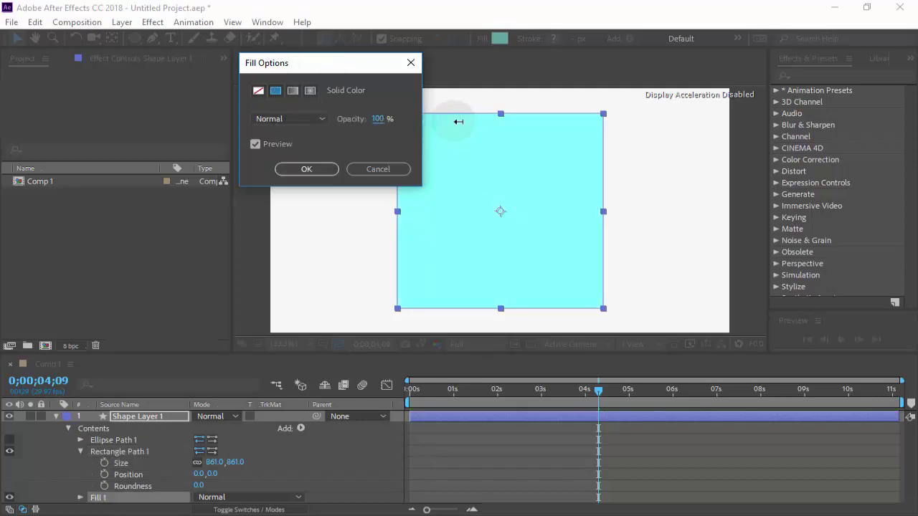
left_click(302, 130)
left_click(290, 133)
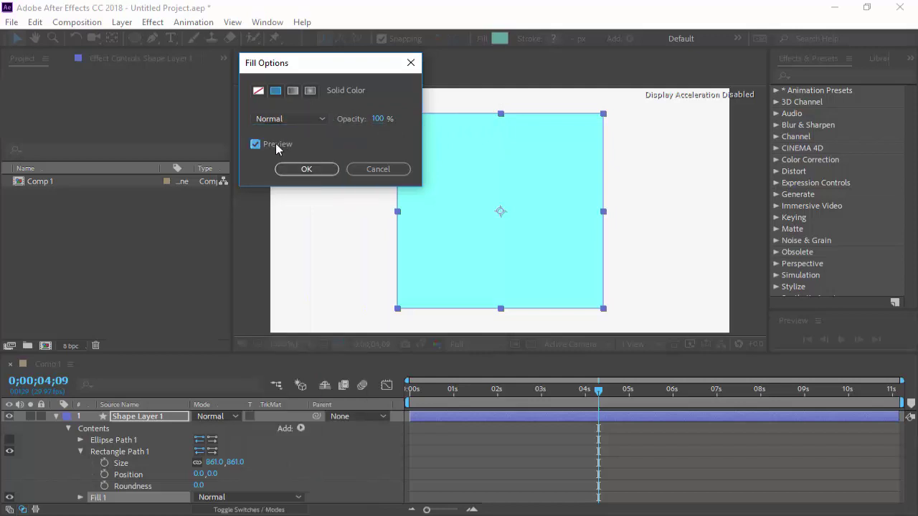
Change the rectangle's fill to a linear gradient and expand the properties of Gradient Fill 1
left_click(293, 90)
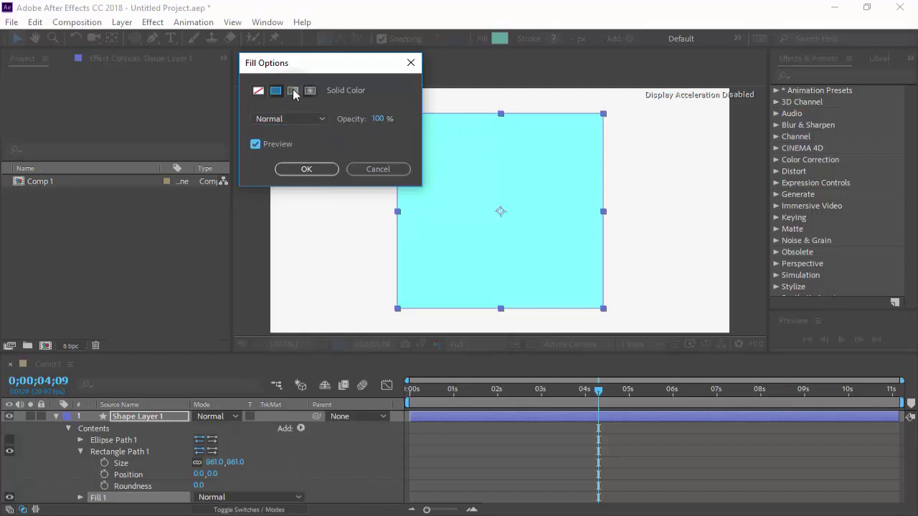
left_click_drag(327, 69, 261, 62)
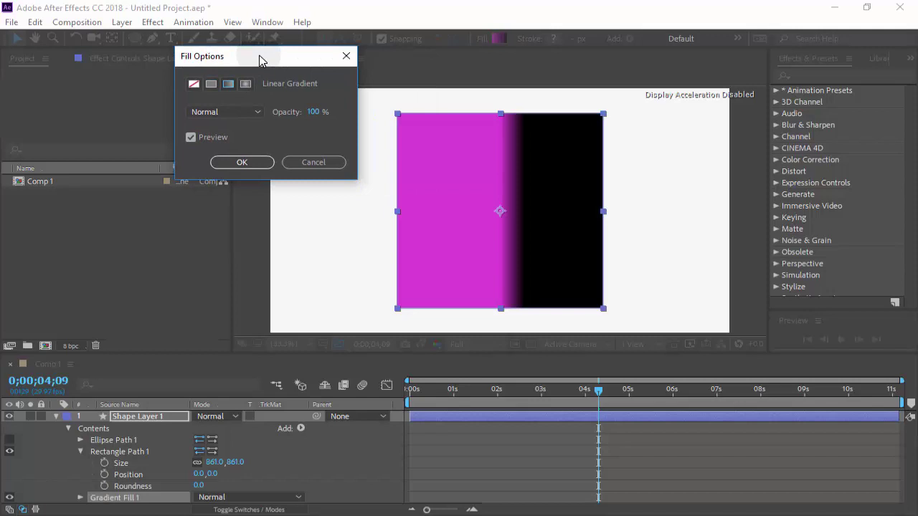
left_click(241, 161)
scroll(154, 460, "down", 1)
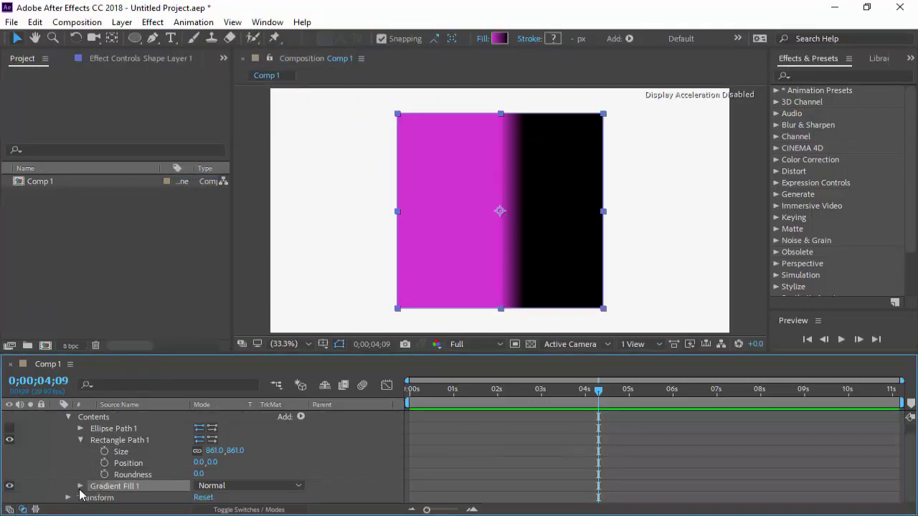
left_click(81, 440)
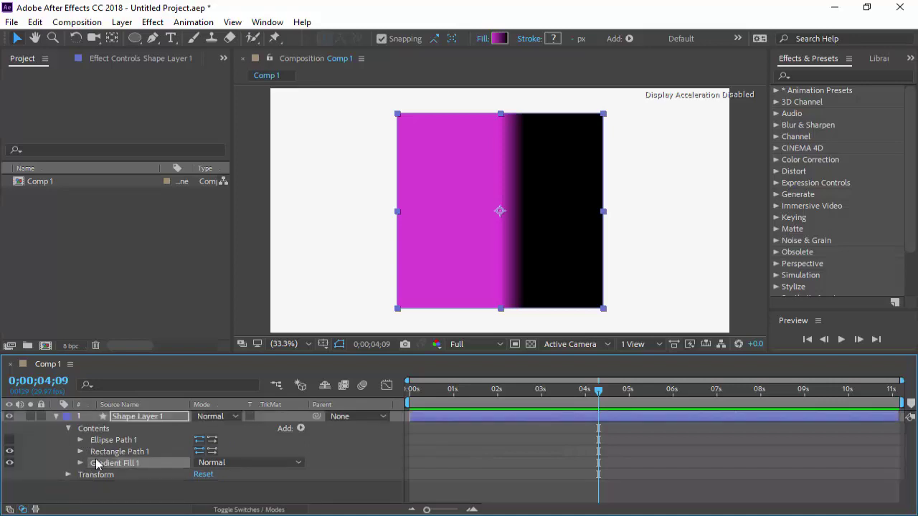
left_click(81, 462)
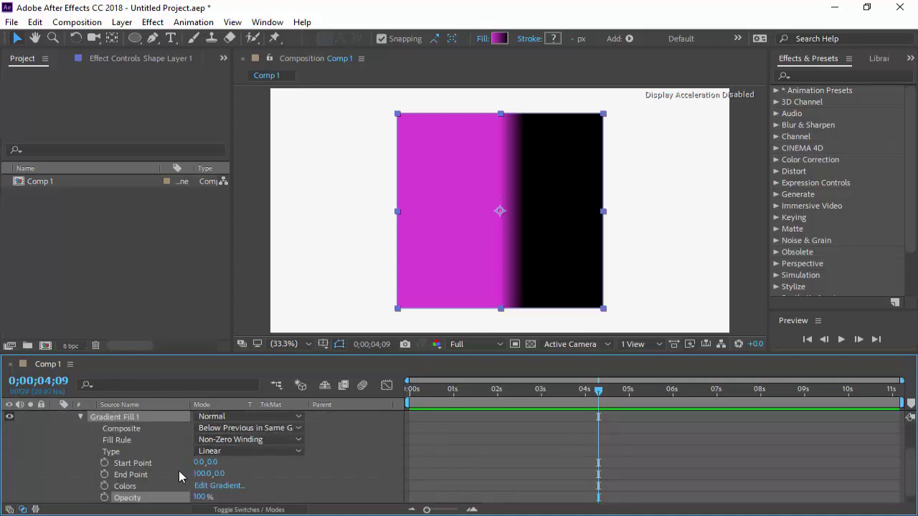
Look through the gradient fill's blending modes and try the Radial gradient type
left_click(215, 417)
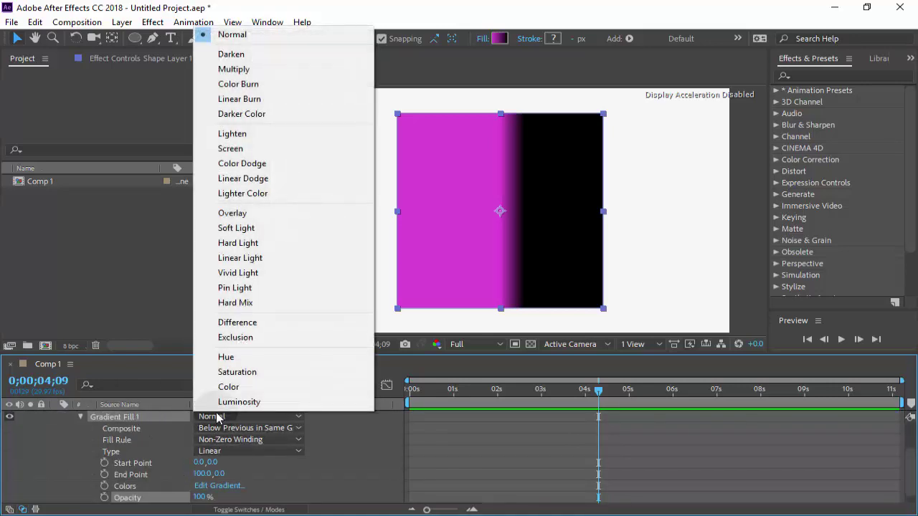
left_click(156, 429)
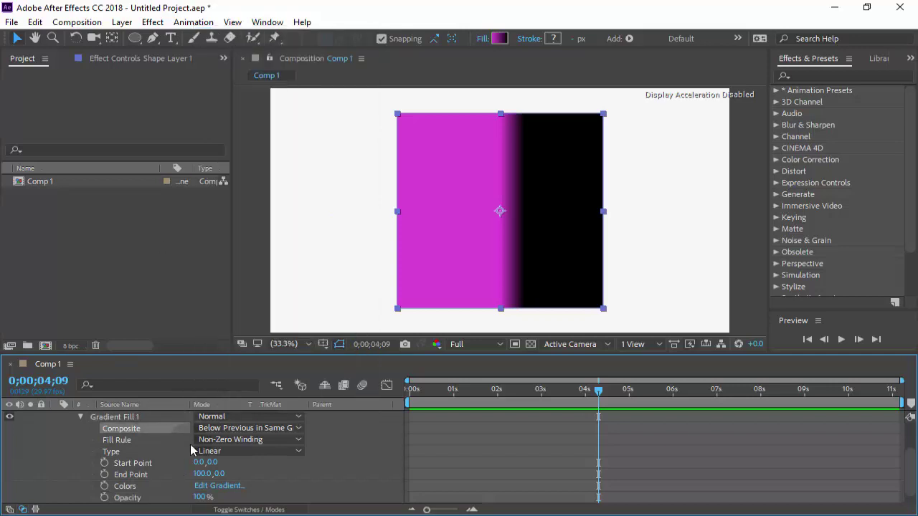
left_click(230, 453)
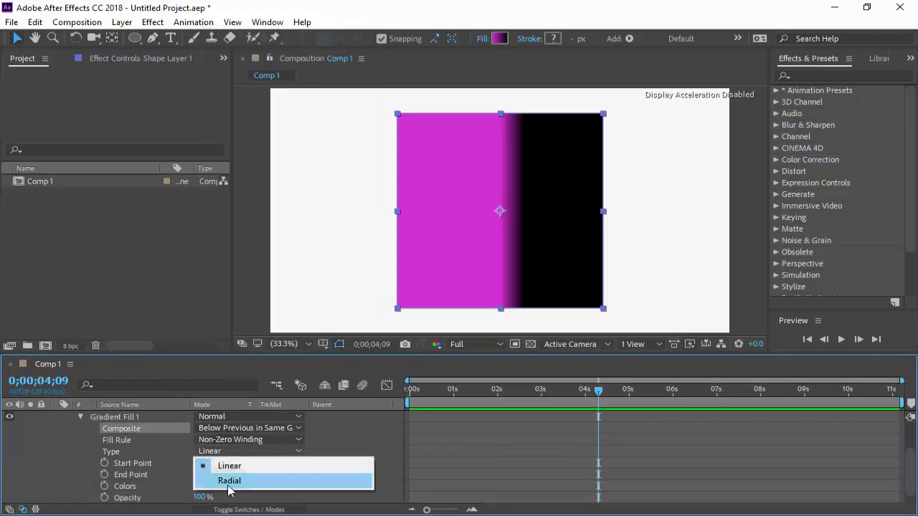
left_click(229, 480)
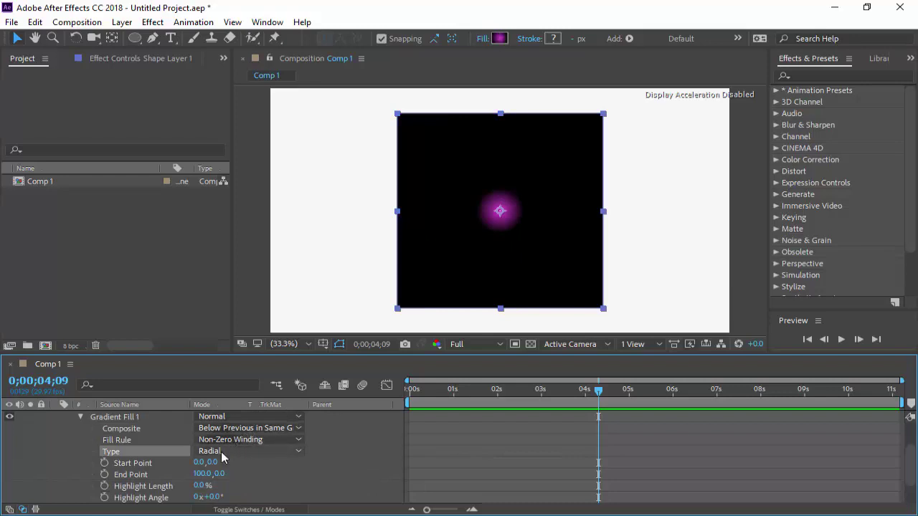
Set the gradient type to Linear, with start point -28, 0 and end point 100, 47
left_click(221, 452)
left_click(223, 463)
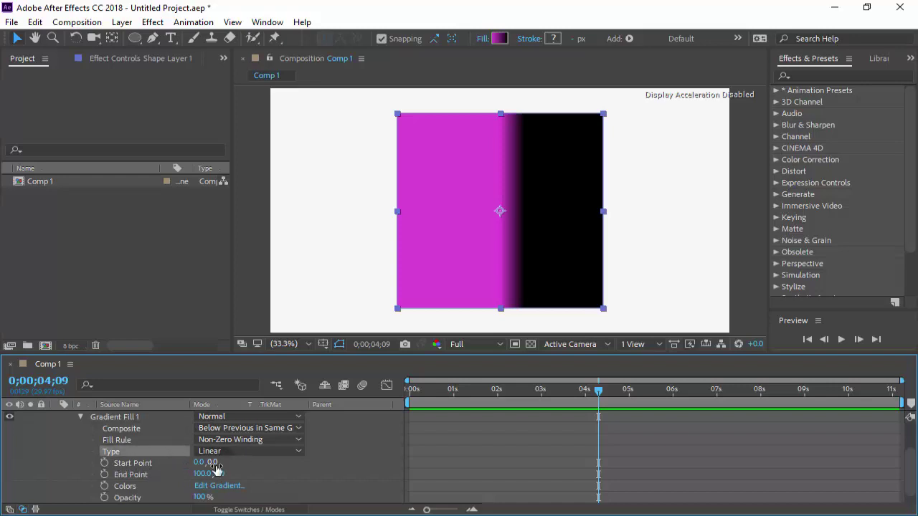
left_click_drag(273, 473, 225, 486)
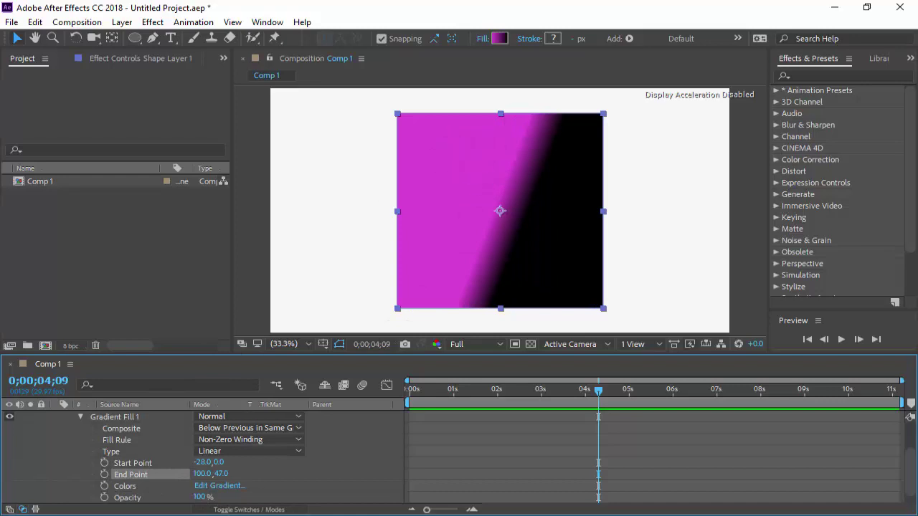
Edit the gradient colors, giving the first stop a more saturated magenta and the last stop red CA1717
left_click(202, 485)
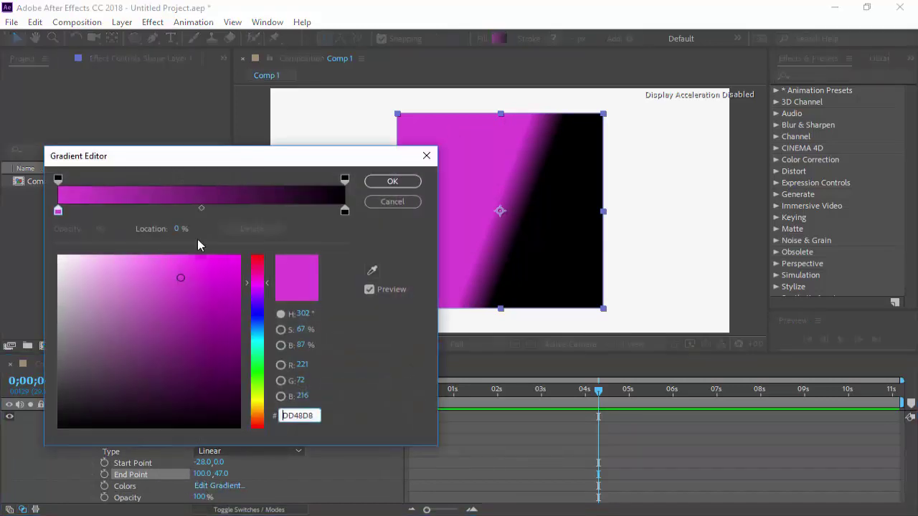
left_click_drag(181, 162, 180, 100)
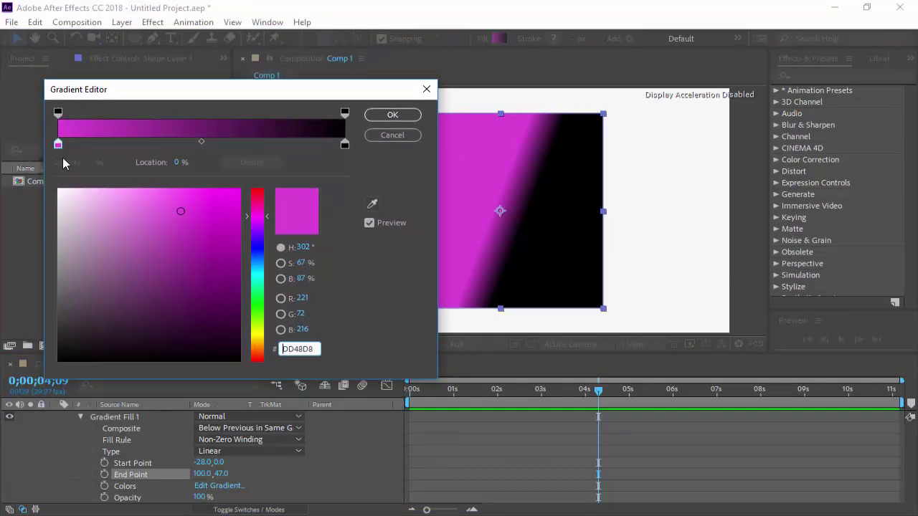
left_click(116, 210)
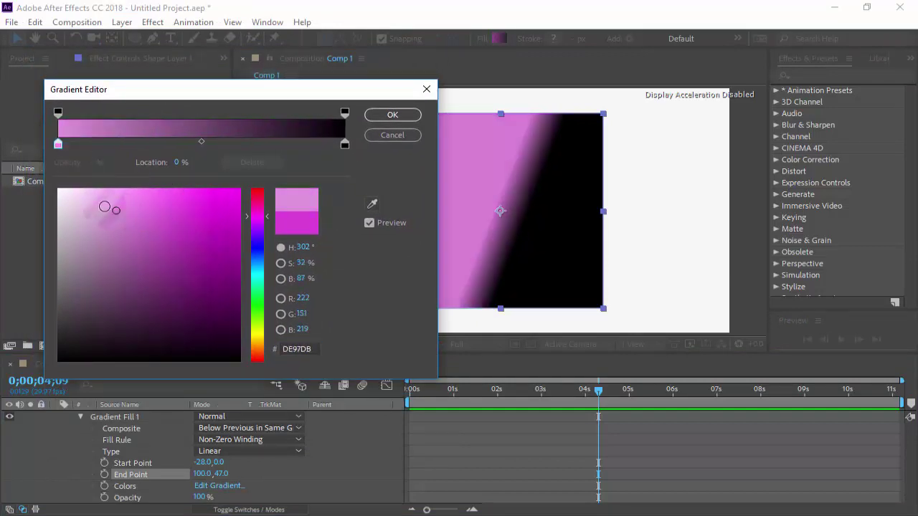
mouse_move(105, 207)
left_mouse_down()
mouse_move(93, 193)
mouse_move(180, 221)
mouse_move(230, 213)
mouse_move(194, 207)
left_mouse_up()
left_click(345, 144)
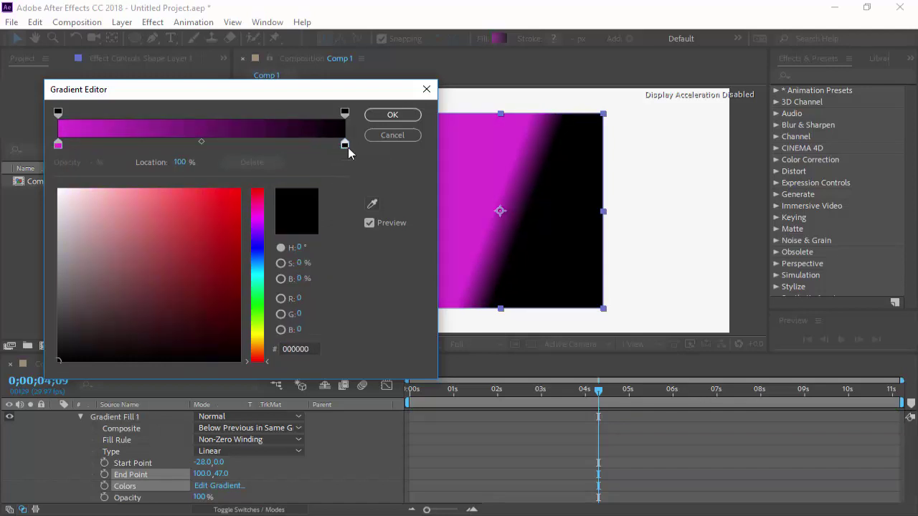
left_click_drag(267, 230, 260, 191)
left_click(219, 225)
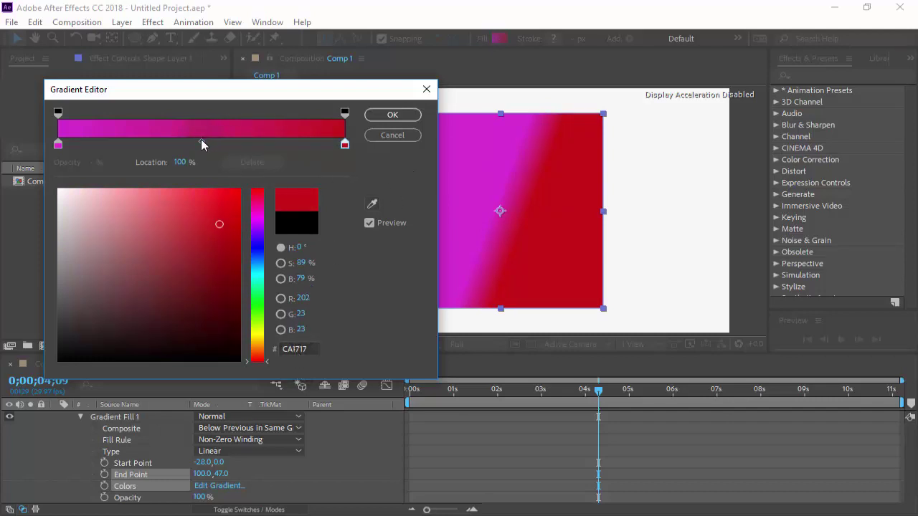
Shift the gradient's color midpoint toward the red end, try moving the opacity stops, and accept the gradient
left_click_drag(201, 139, 240, 146)
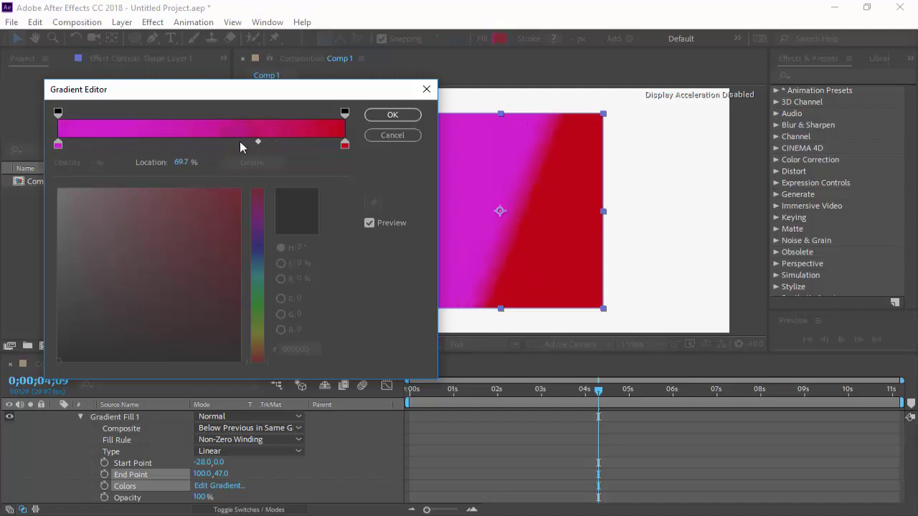
left_click_drag(345, 113, 190, 115)
left_click_drag(123, 116, 343, 112)
left_click(393, 115)
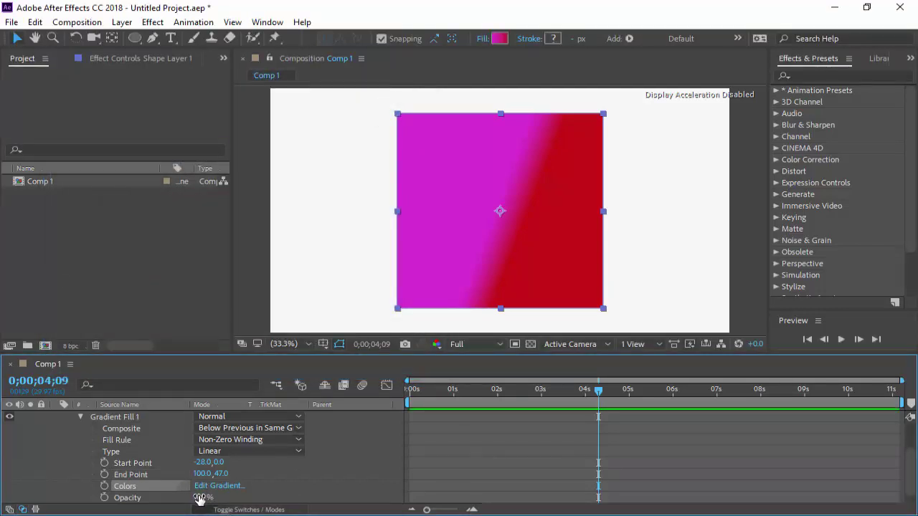
Keep the gradient fill's opacity at 100% and set its type to Radial
mouse_move(203, 502)
left_mouse_down()
mouse_move(169, 505)
mouse_move(211, 502)
left_mouse_up()
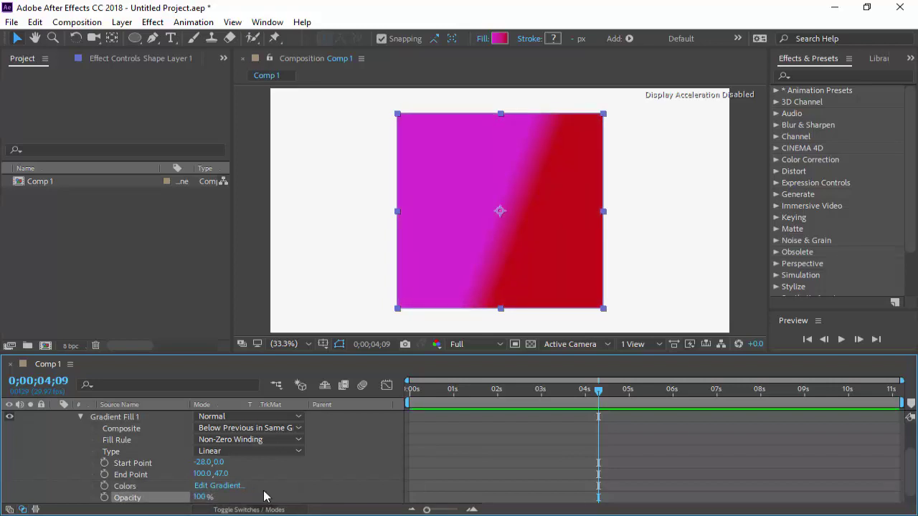
left_click(80, 419)
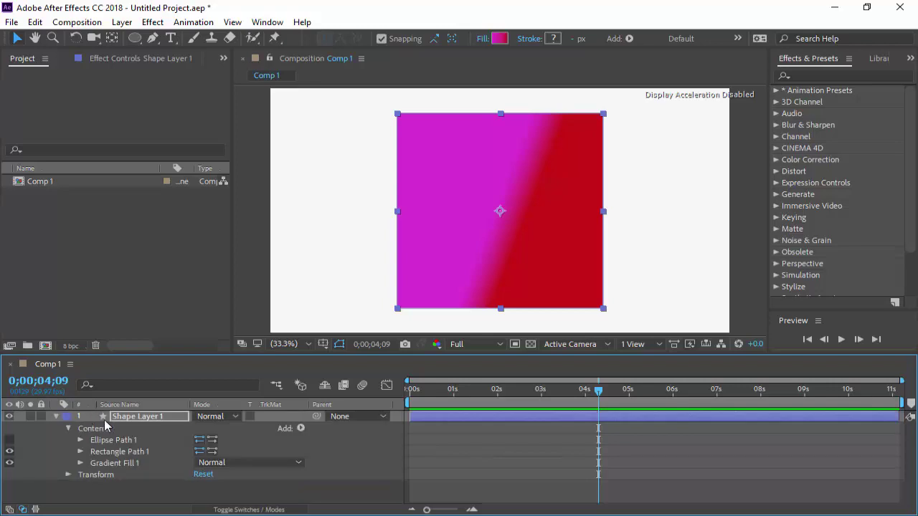
left_click(121, 465)
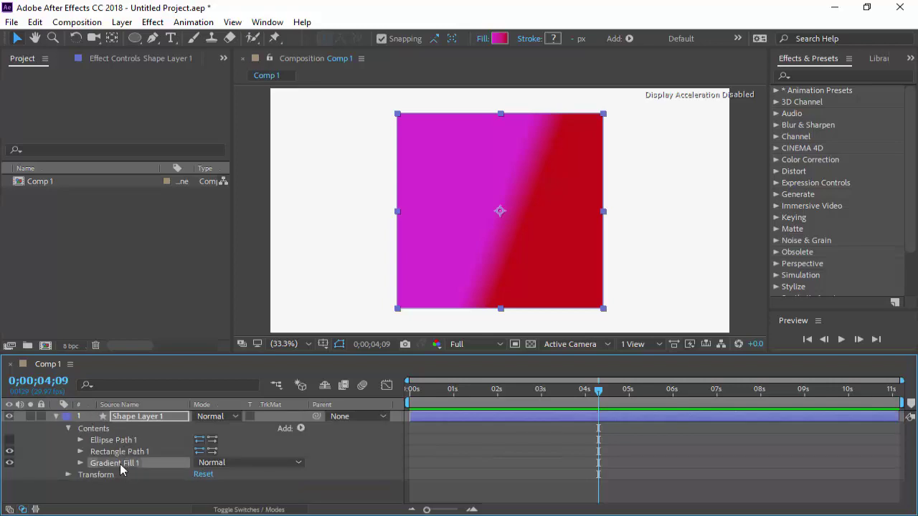
left_click(79, 464)
left_click(243, 452)
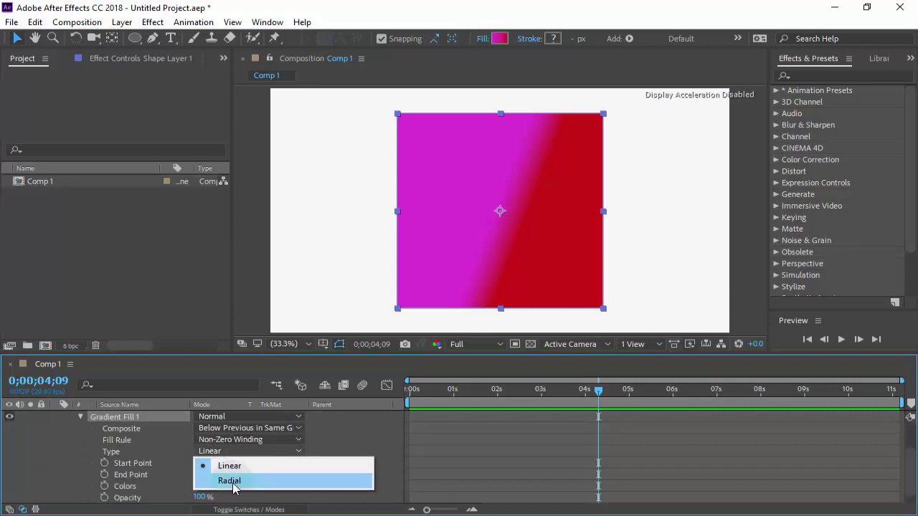
left_click(231, 481)
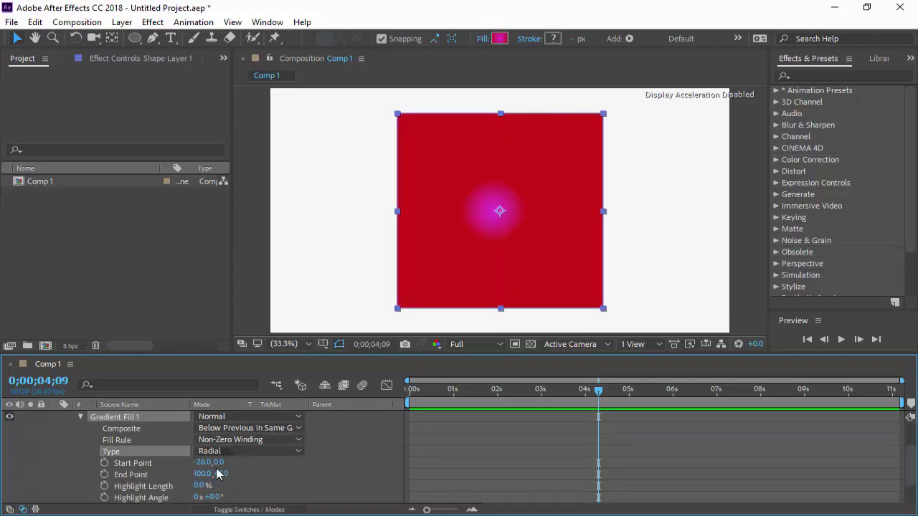
Set the radial gradient's start point to -28, 77, end point to 100, 668, highlight length to 35% and highlight angle to 263°
left_click_drag(217, 463, 280, 460)
left_click_drag(222, 474, 696, 443)
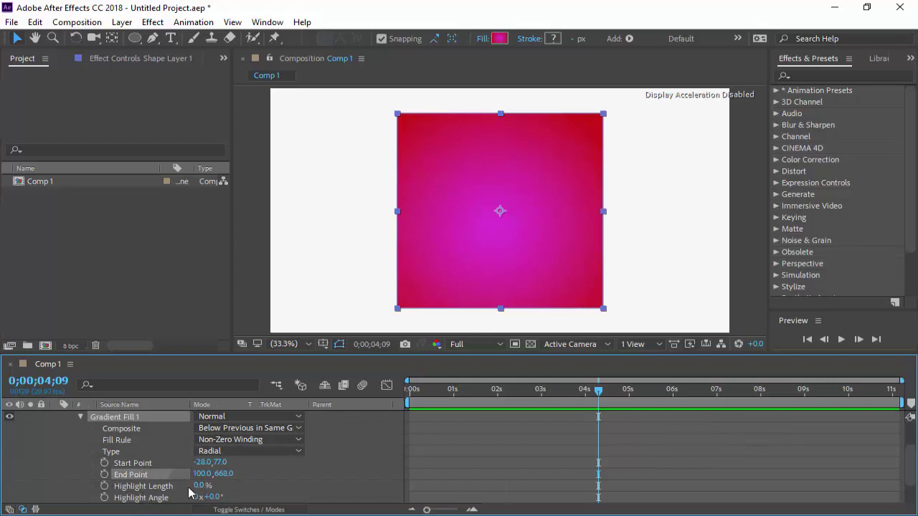
left_click_drag(202, 486, 250, 495)
scroll(251, 493, "down", 2)
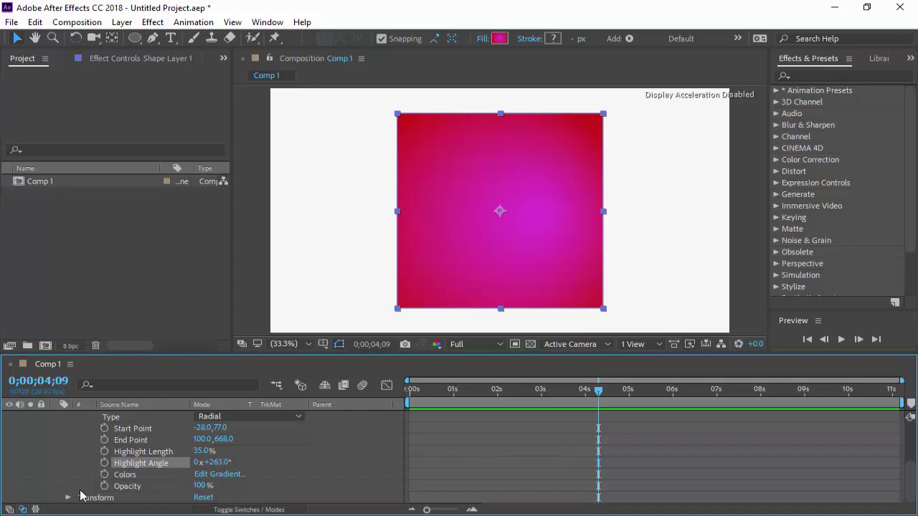
Keep the radial gradient's opacity at 100% and open the list of items that can be added to the shape contents
left_click(221, 428)
left_click_drag(198, 486, 241, 510)
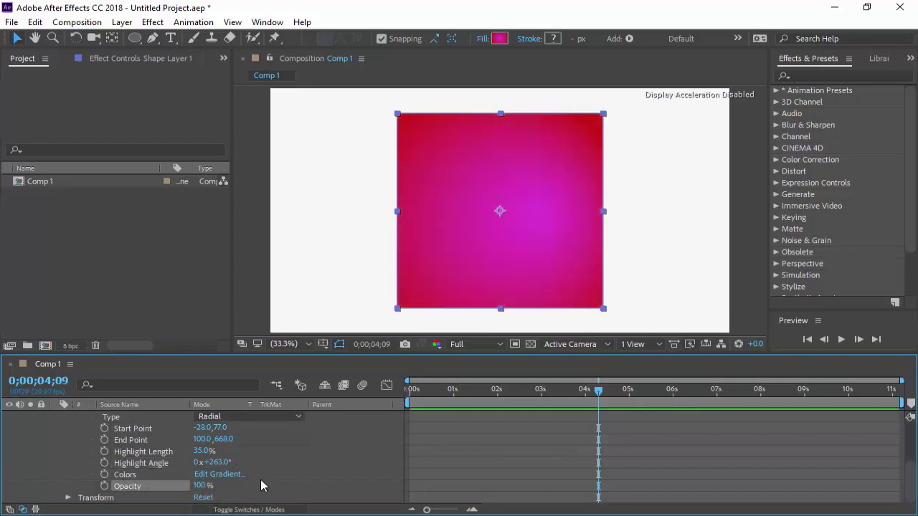
scroll(260, 482, "up", 4)
left_click(302, 418)
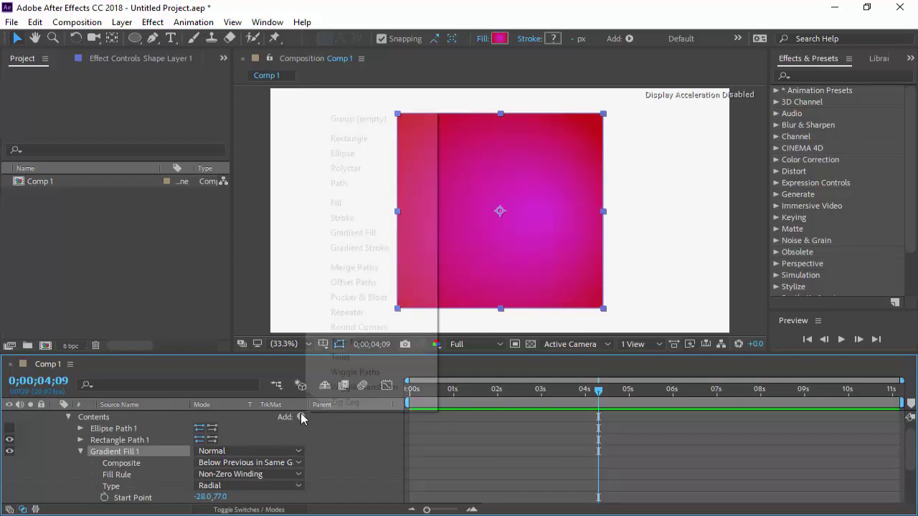